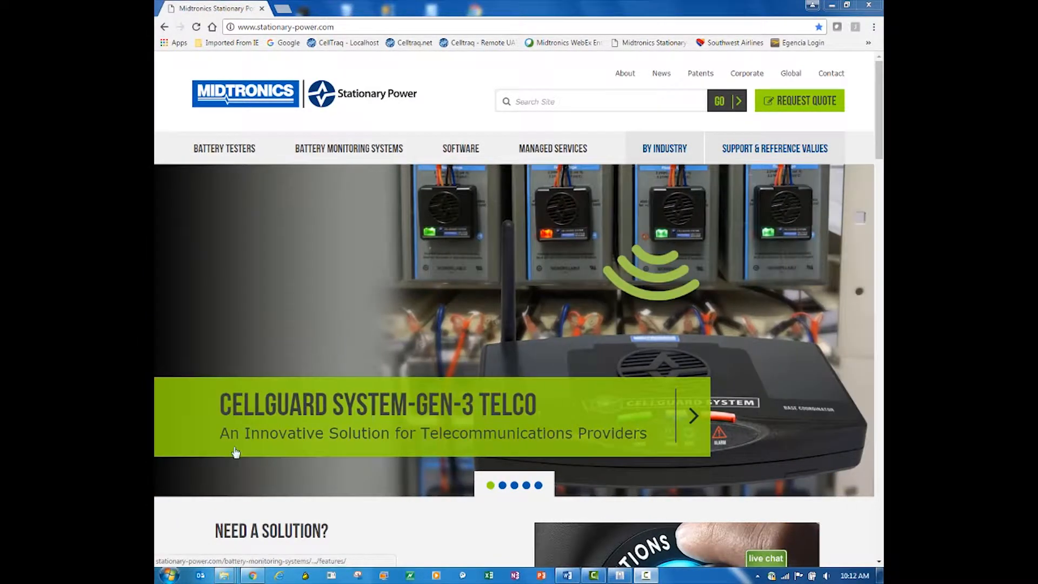
- Search the Start Menu for cmd and launch the Command Prompt
left_click(169, 575)
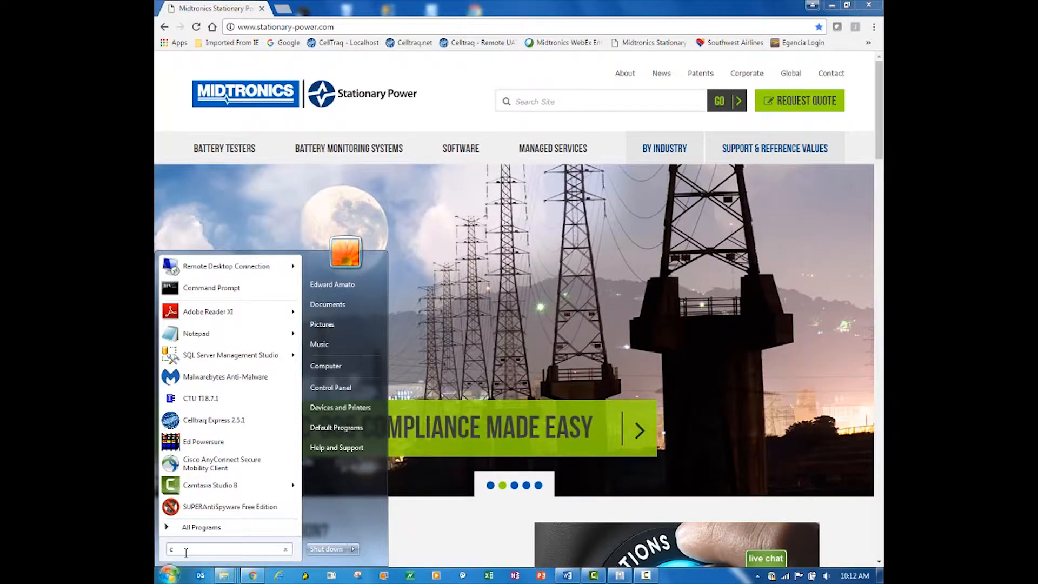
type("cmd")
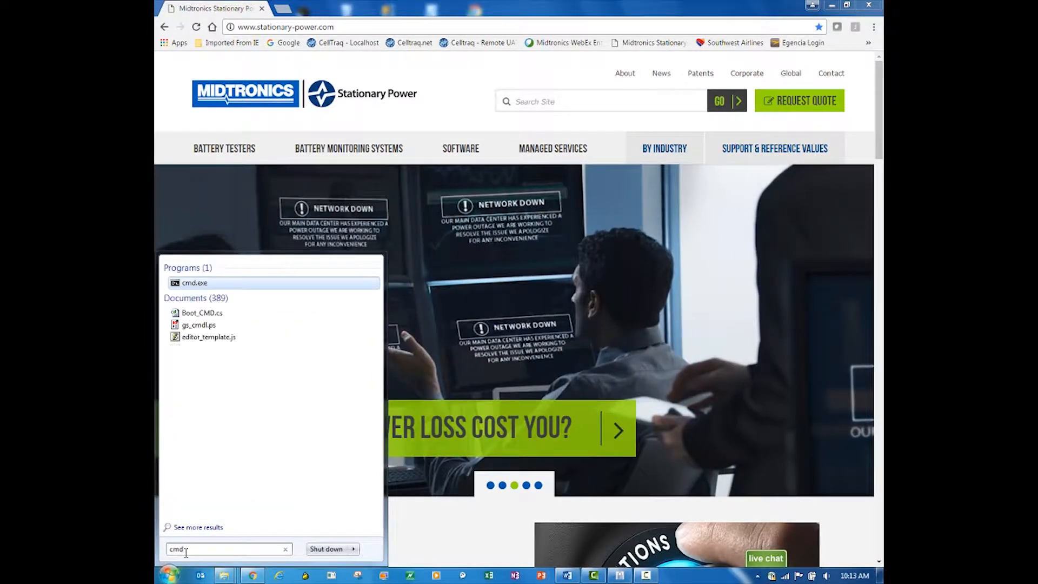
- Snap the console to the left half and run ipconfig /all to list adapter configurations
left_click(195, 283)
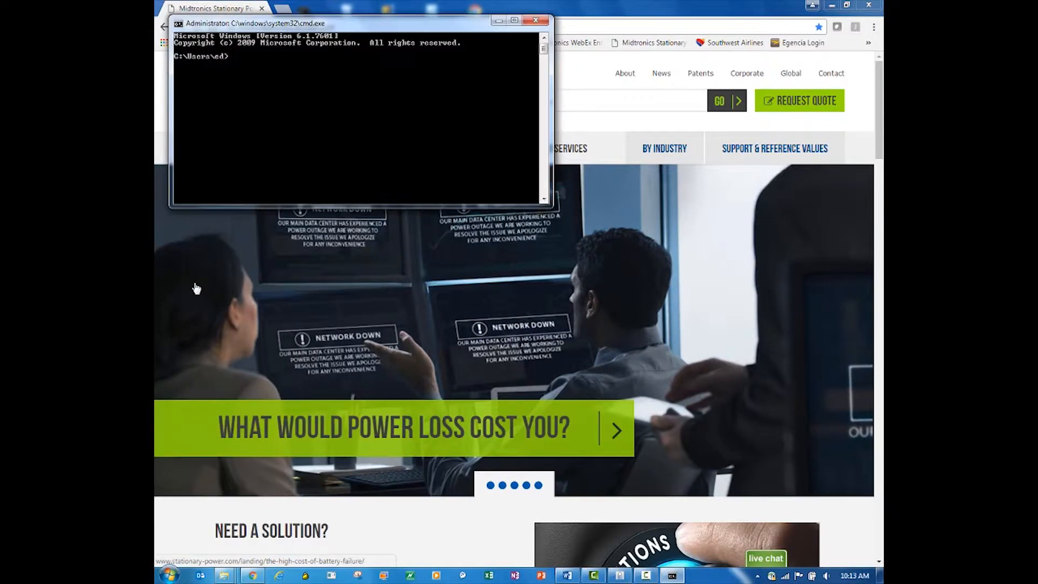
key("super+Left")
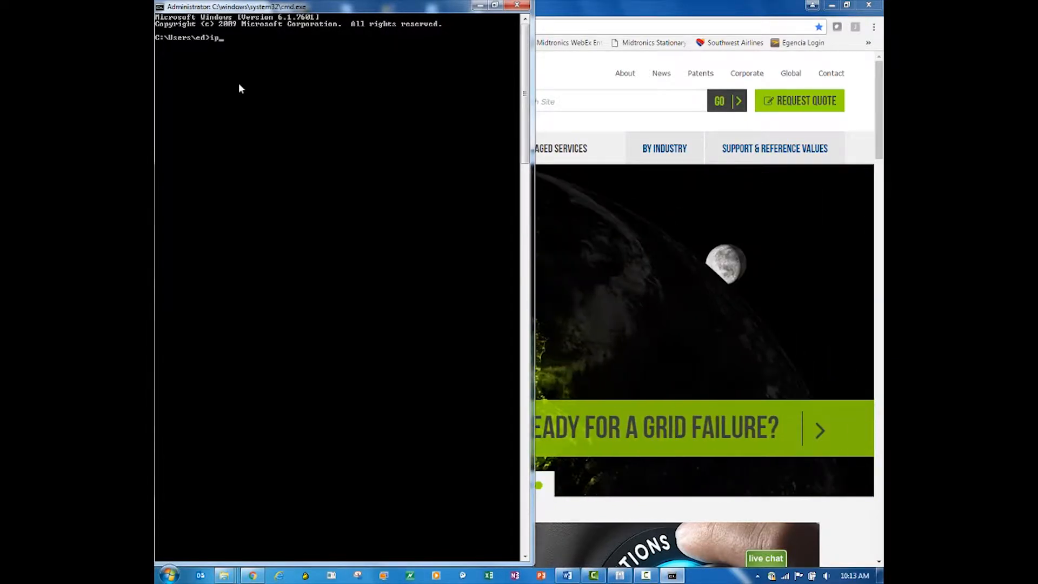
type("ipconfig")
type(" /")
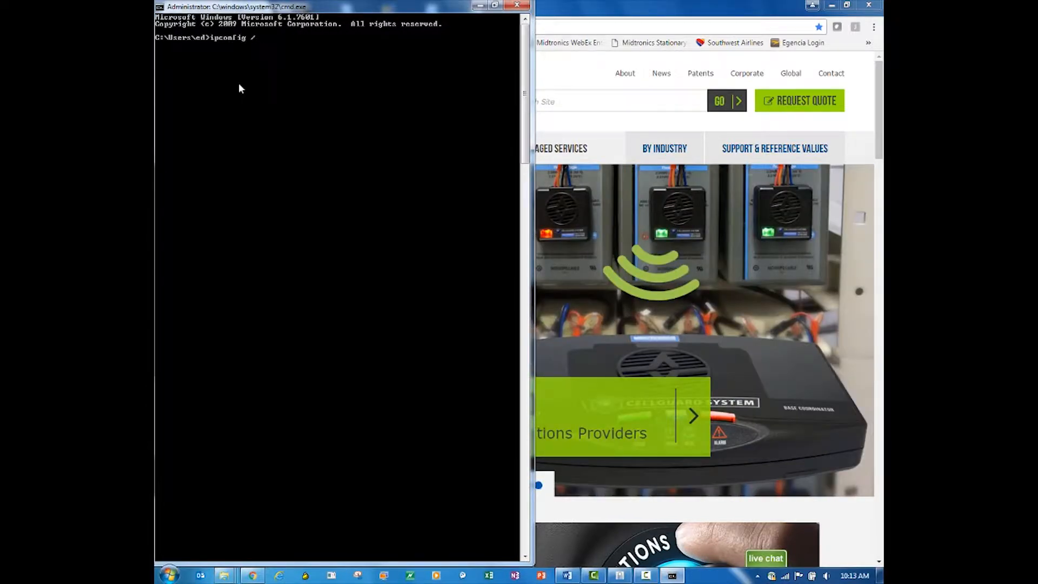
type("all")
key("Return")
scroll(238, 82, "up", 10)
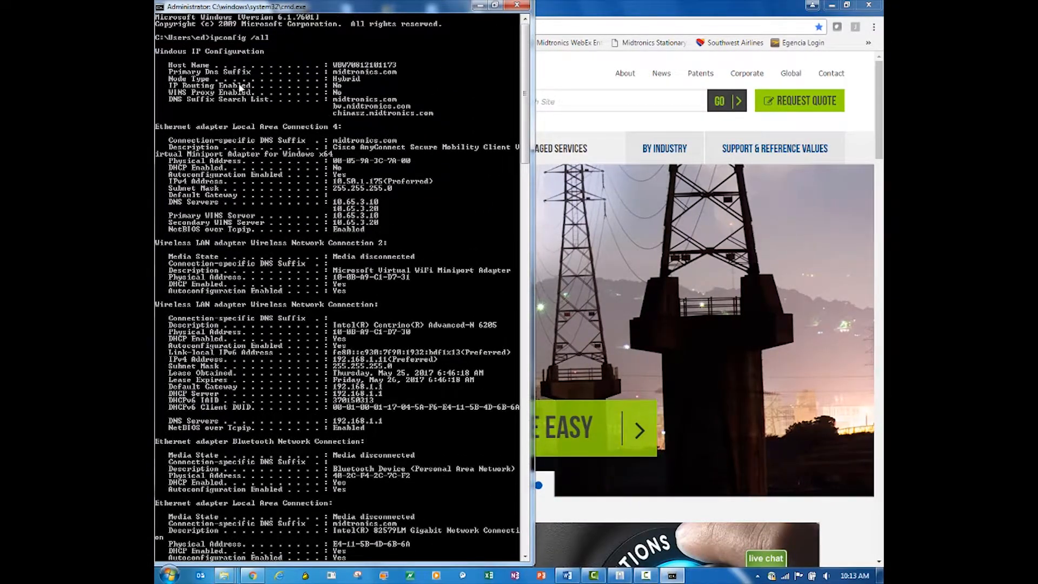
scroll(239, 83, "down", 1)
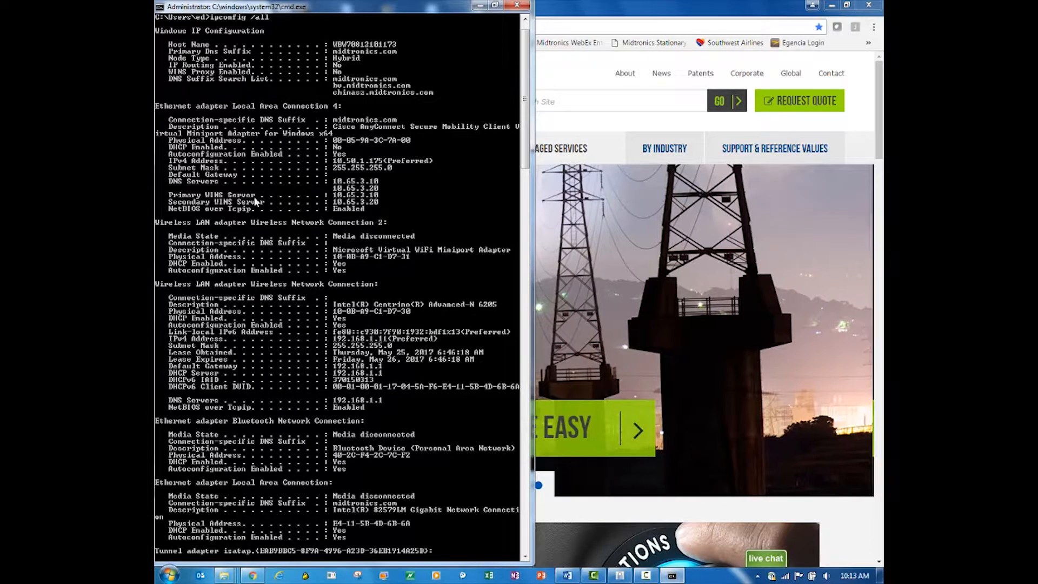
scroll(257, 200, "up", 2)
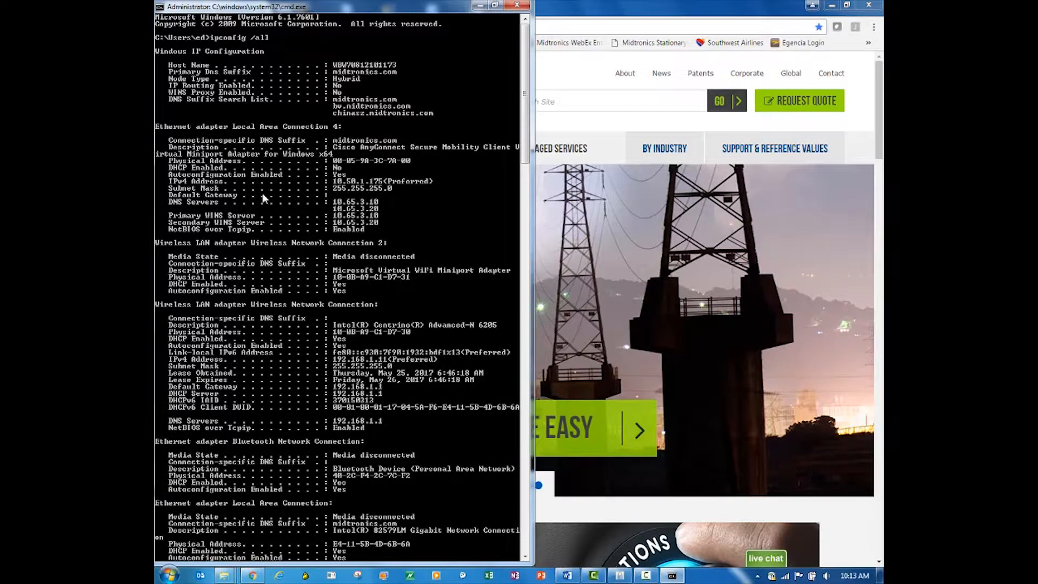
scroll(261, 193, "down", 6)
scroll(261, 193, "down", 3)
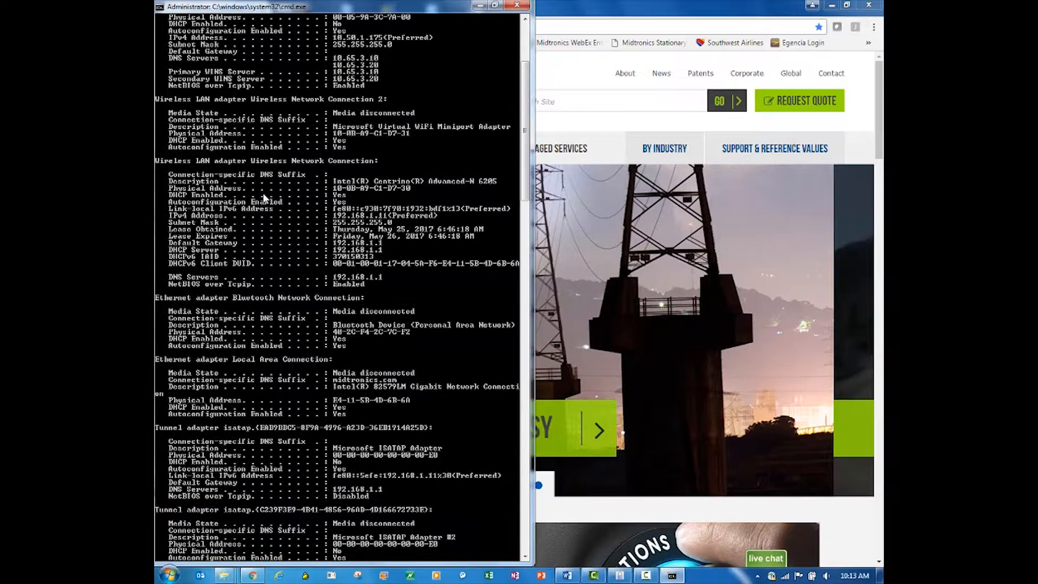
scroll(263, 193, "down", 4)
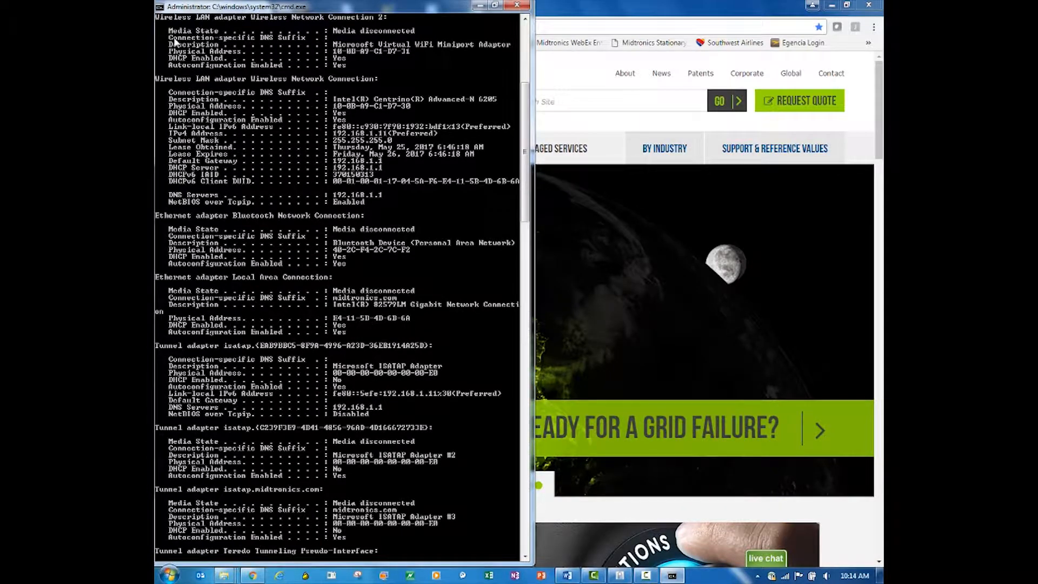
left_click(161, 6)
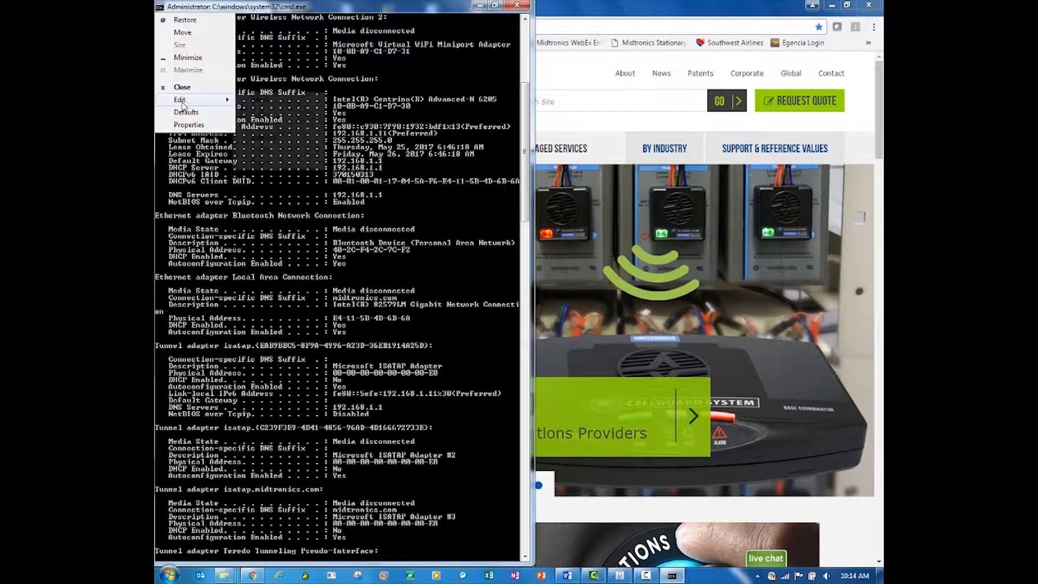
mouse_move(181, 99)
left_click(252, 99)
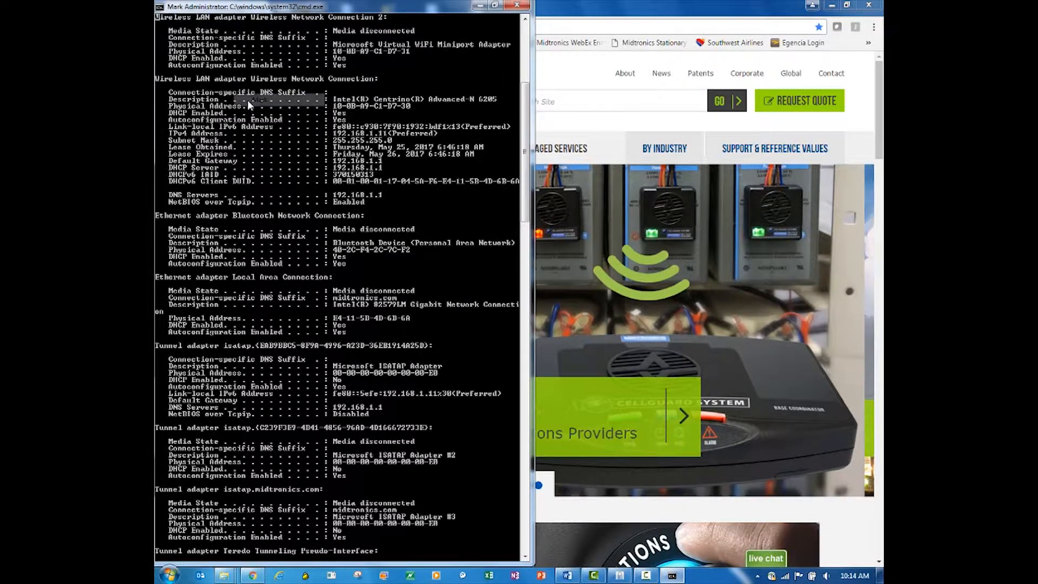
left_click_drag(411, 318, 337, 321)
key("ctrl+c")
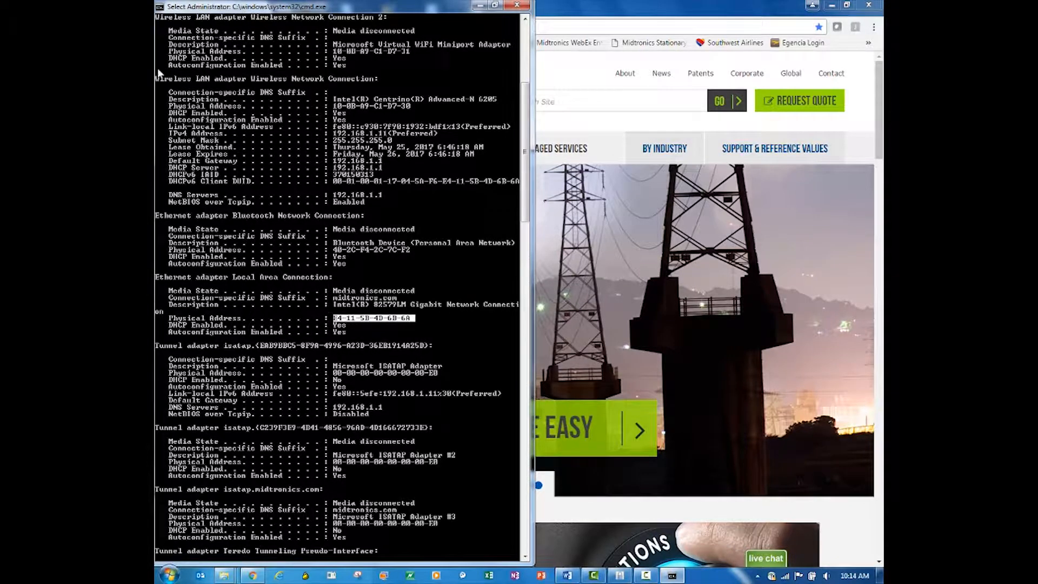
left_click(160, 8)
mouse_move(180, 99)
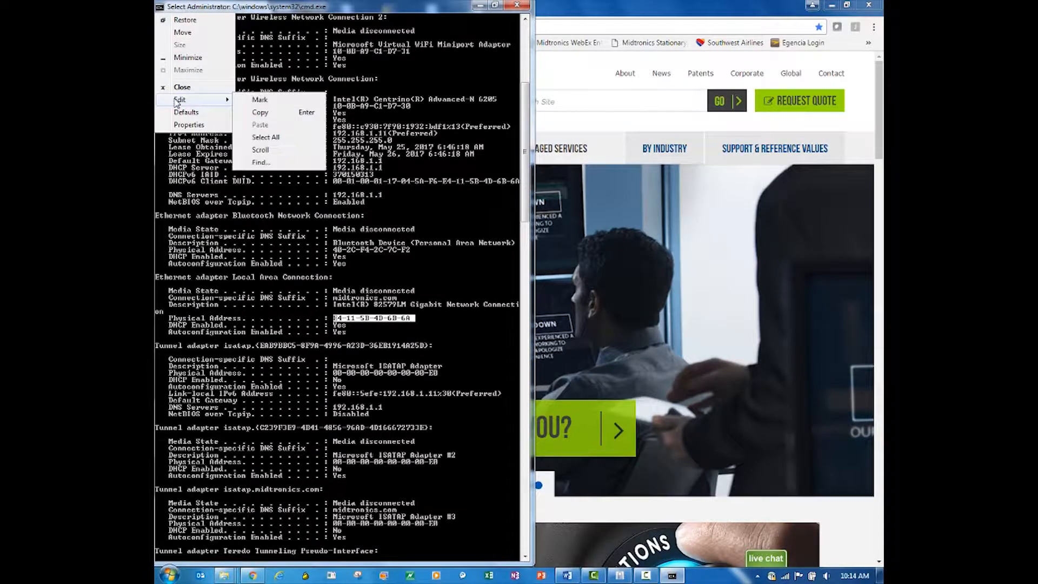
left_click(260, 113)
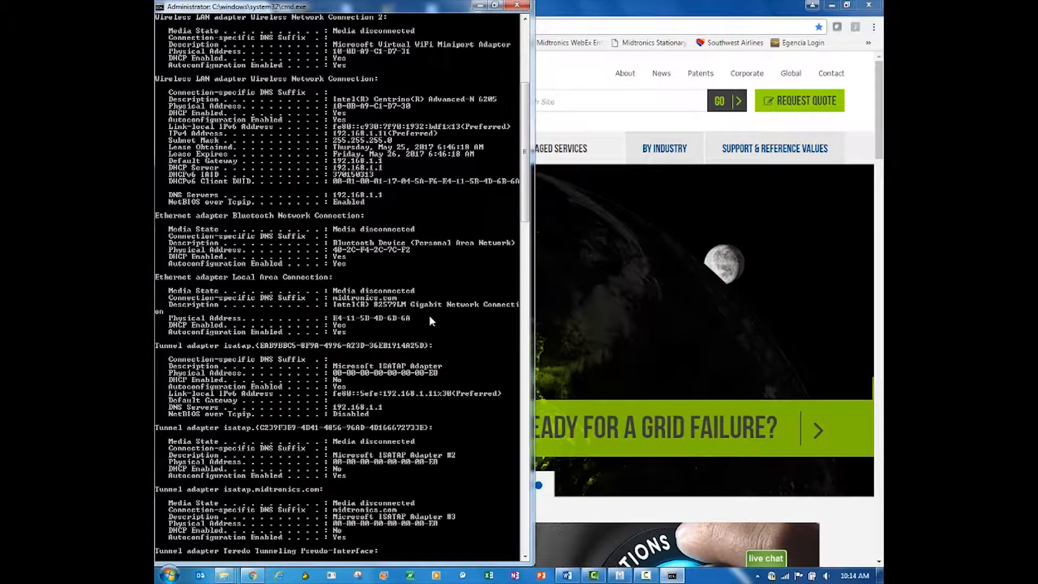
- Generate a key in License Key Generator for the pasted MAC address with 50 users, then minimize it
left_click(477, 8)
left_click(622, 576)
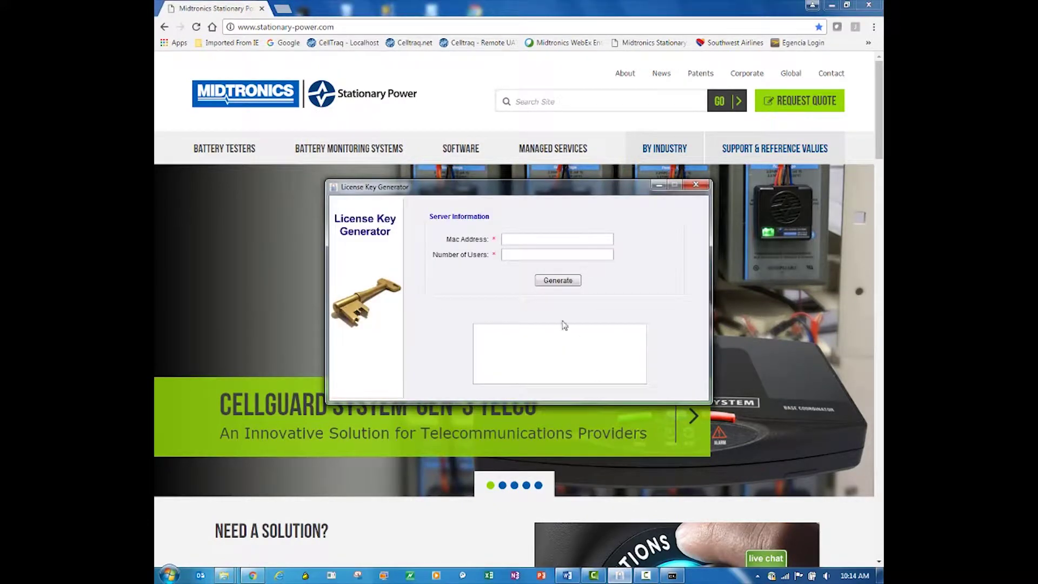
left_click(515, 239)
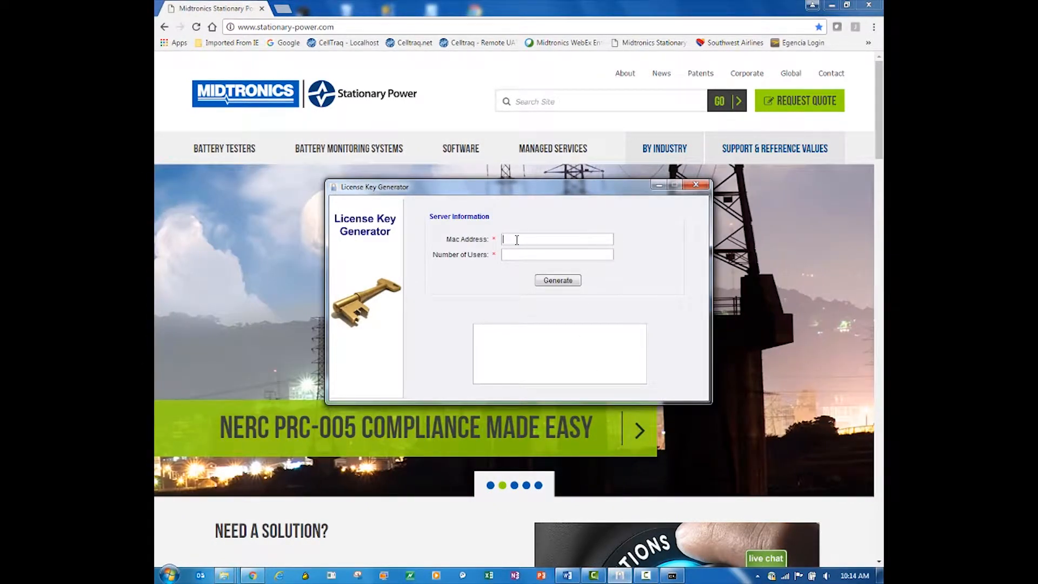
key("ctrl+v")
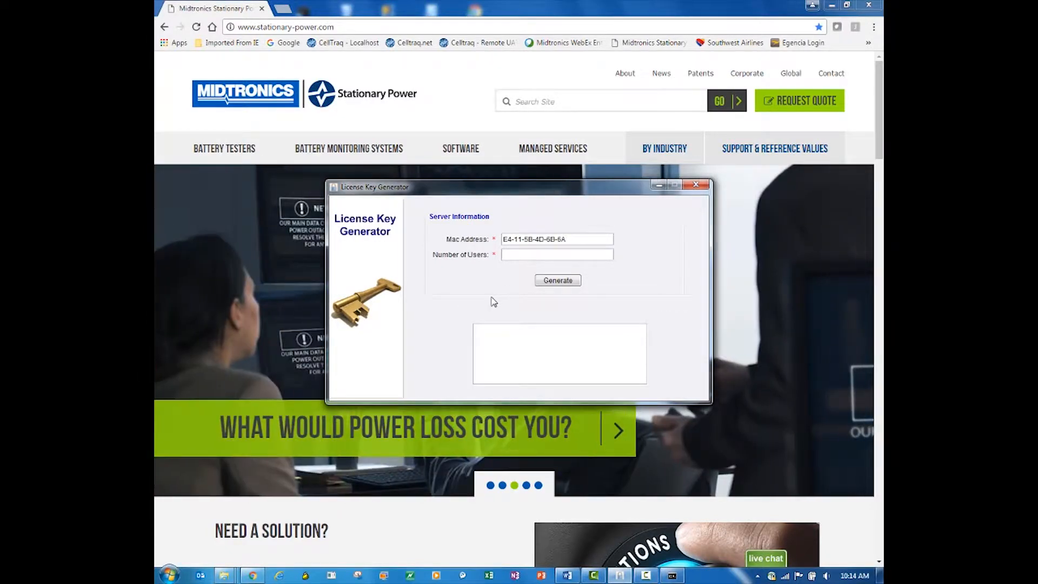
type("50")
left_click(558, 282)
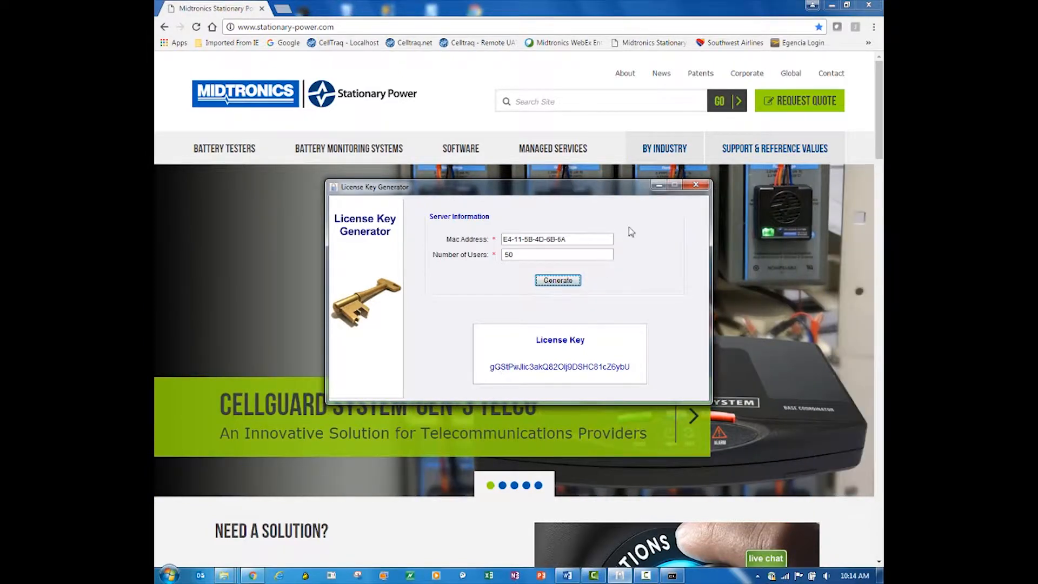
left_click(659, 187)
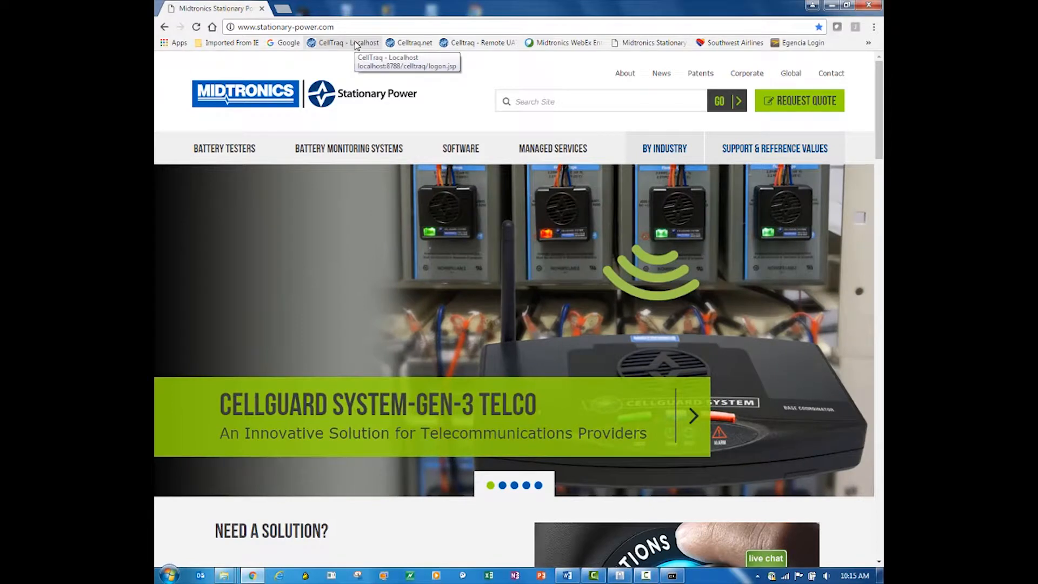
- Load the CellTraq Localhost bookmark, then the Remote UAT login page
left_click(349, 43)
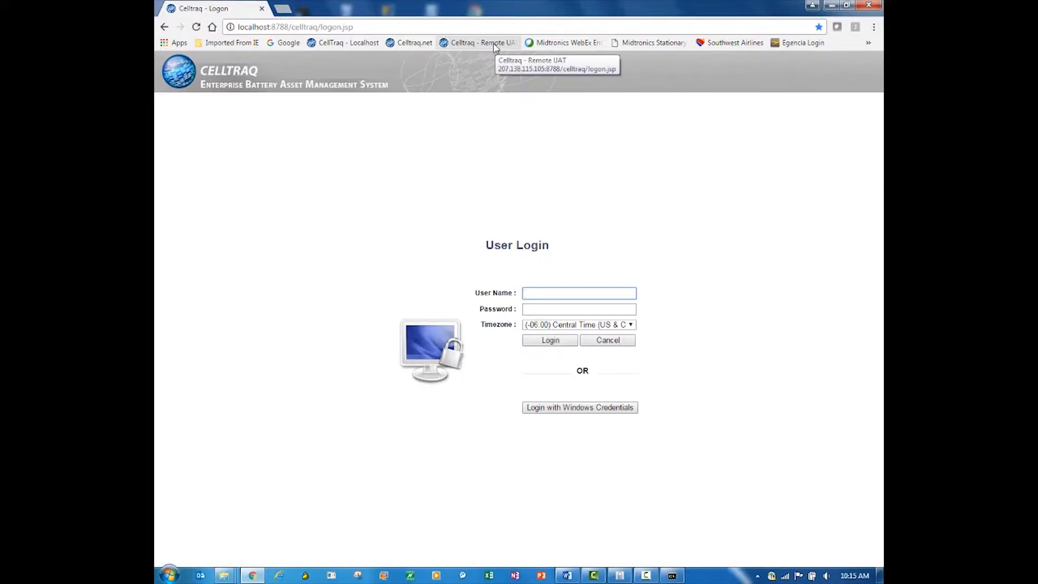
left_click(495, 47)
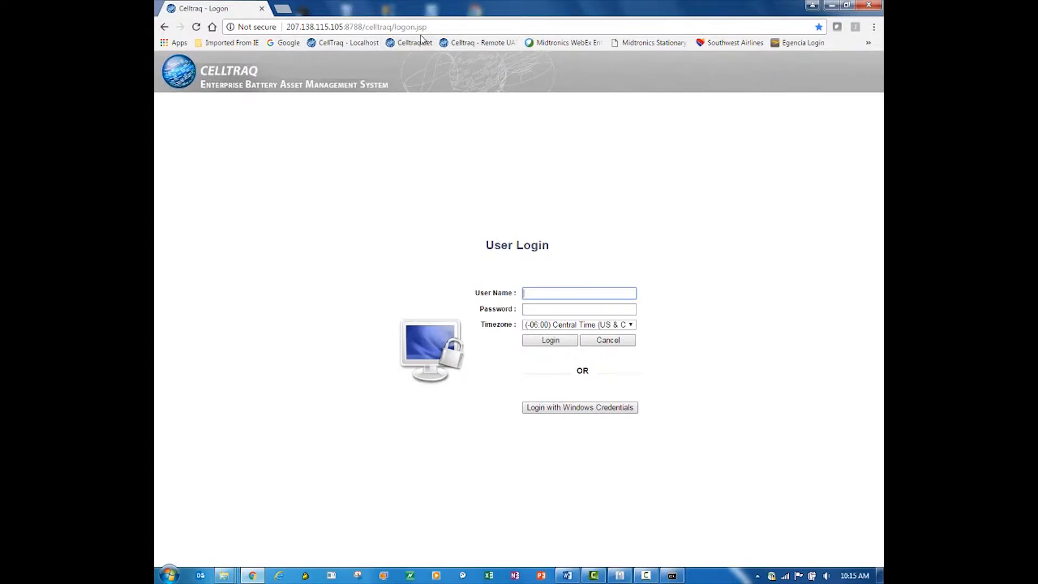
- Log in to the local CellTraq server as Admin with the password
left_click(349, 44)
type("A")
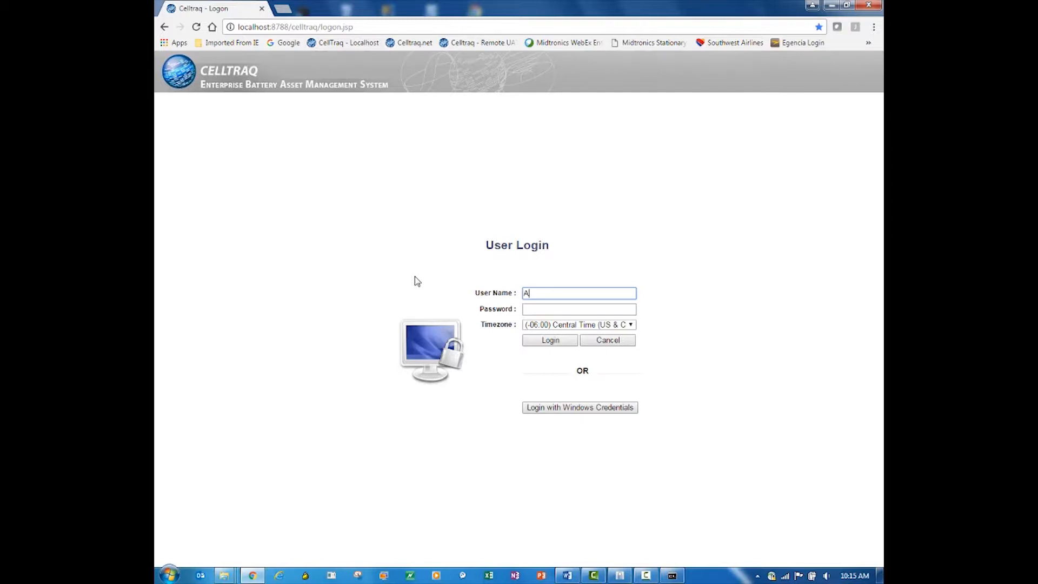
type("dmin")
left_click(529, 311)
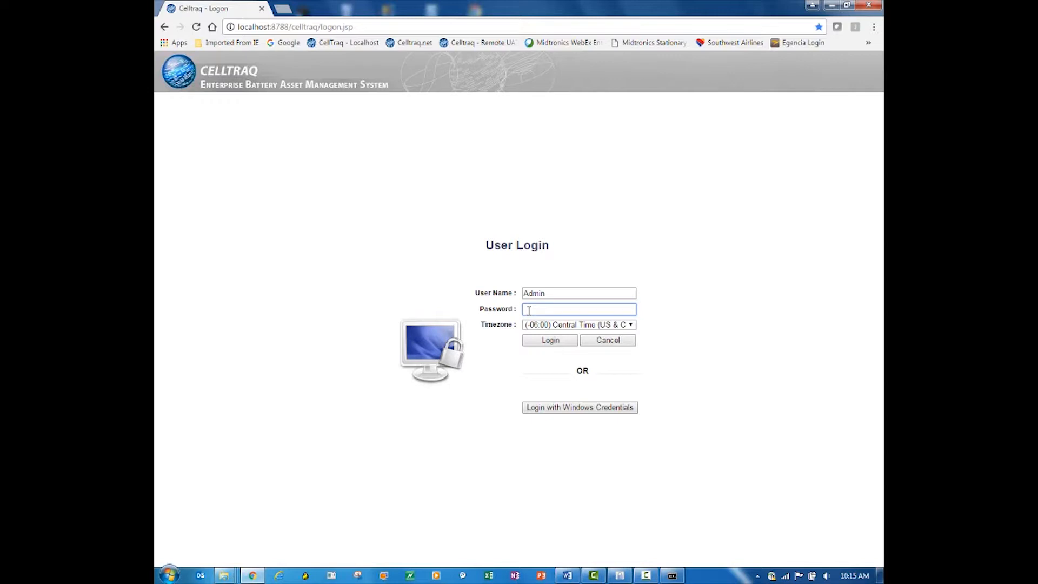
type("admin")
left_click(552, 341)
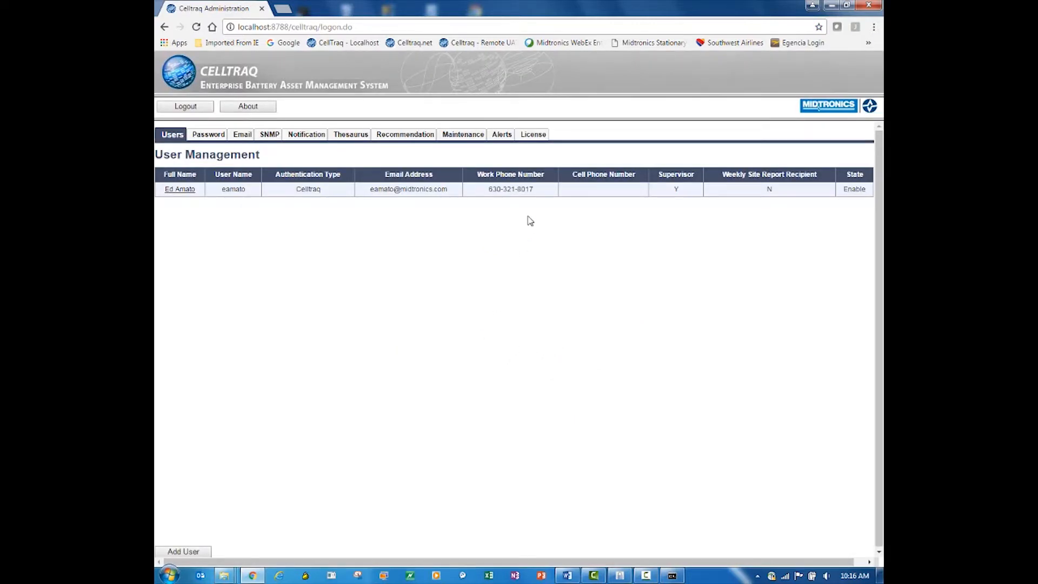
- Save the generated license key on the License tab, confirming Update Successful for 50 users
left_click(533, 135)
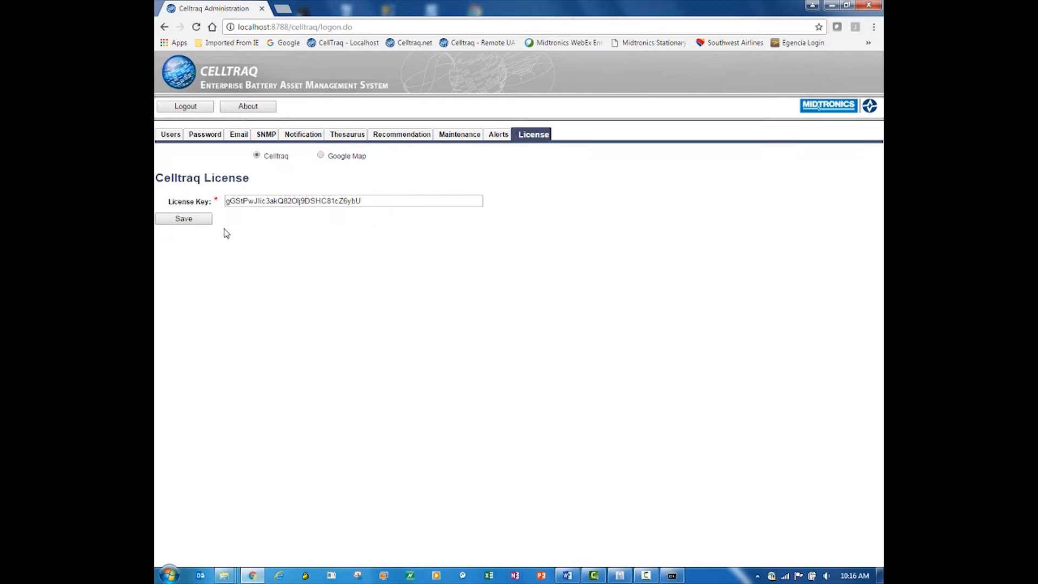
left_click(186, 220)
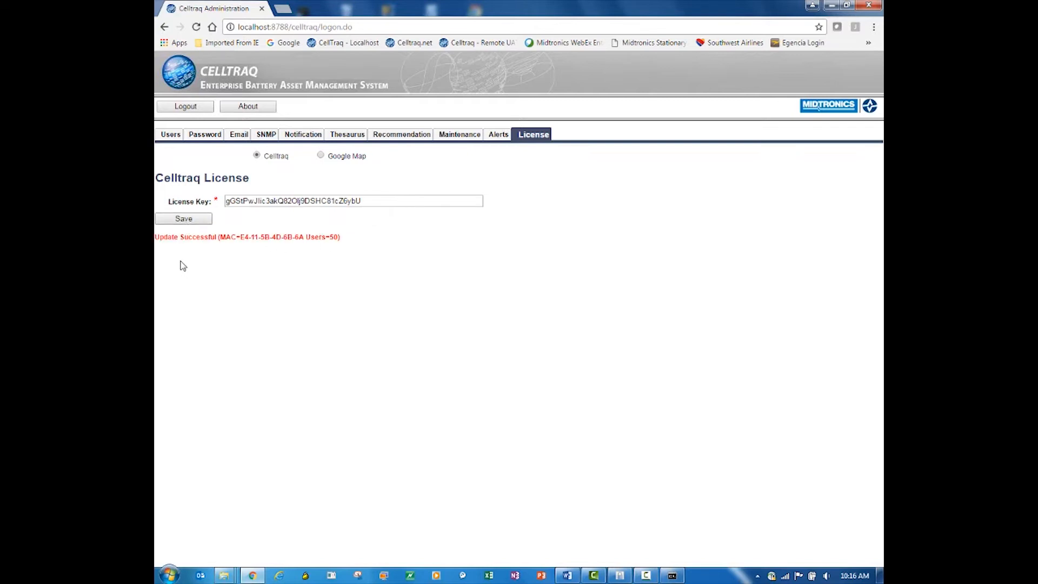